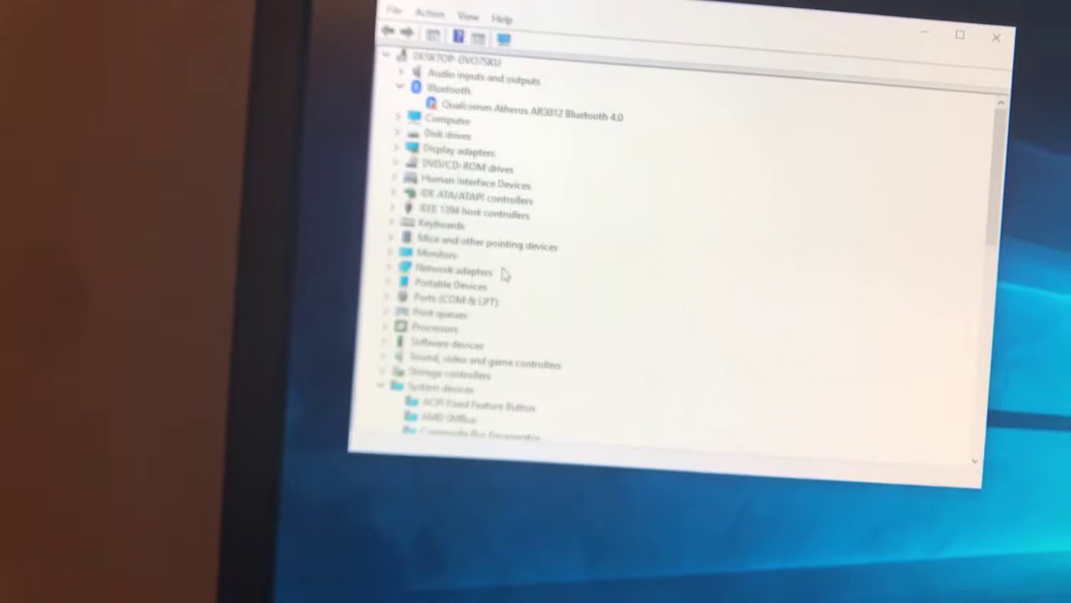
# Expand the IEEE 1394 host controllers category to show the VIA 1394 OHCI Compliant Host Controller
pyautogui.click(452, 214)
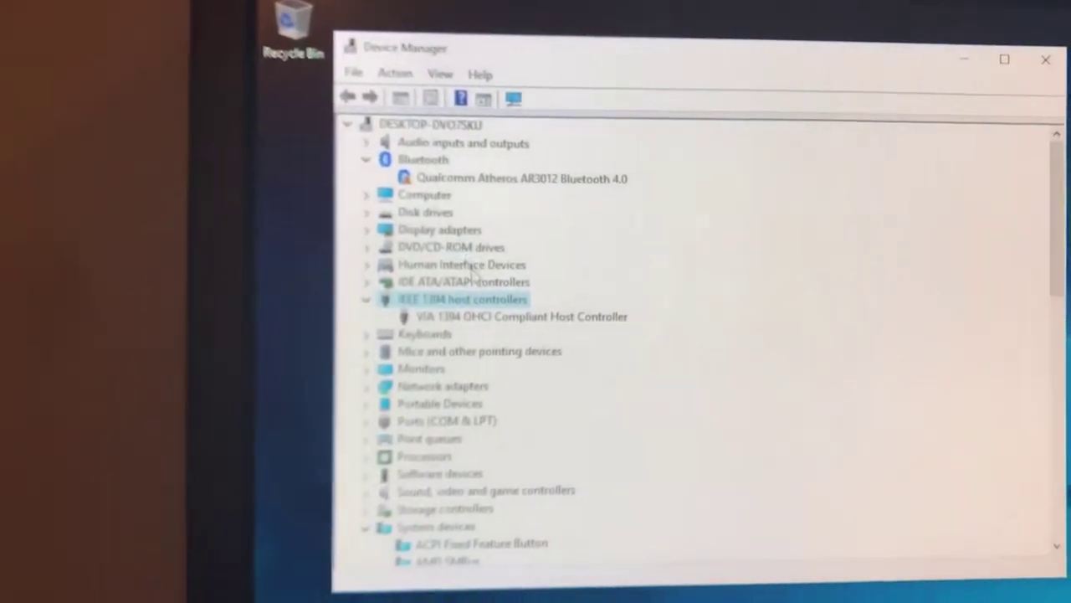
# Expand Human Interface Devices to list the Lenovo mouse and USB Input Device, then collapse Monitors
pyautogui.click(369, 257)
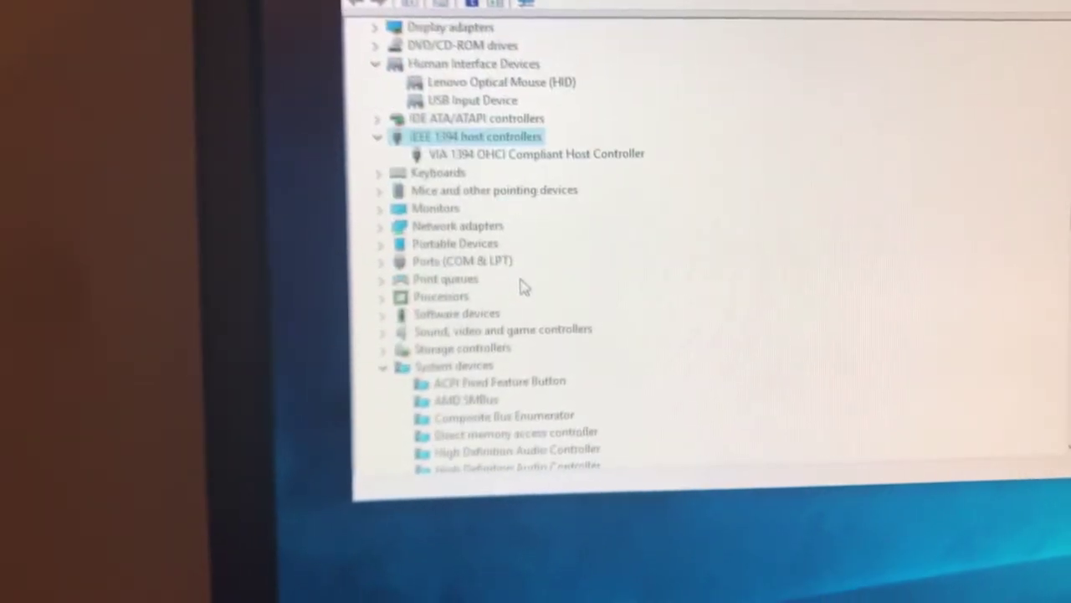
pyautogui.scroll(-1, 520, 279)
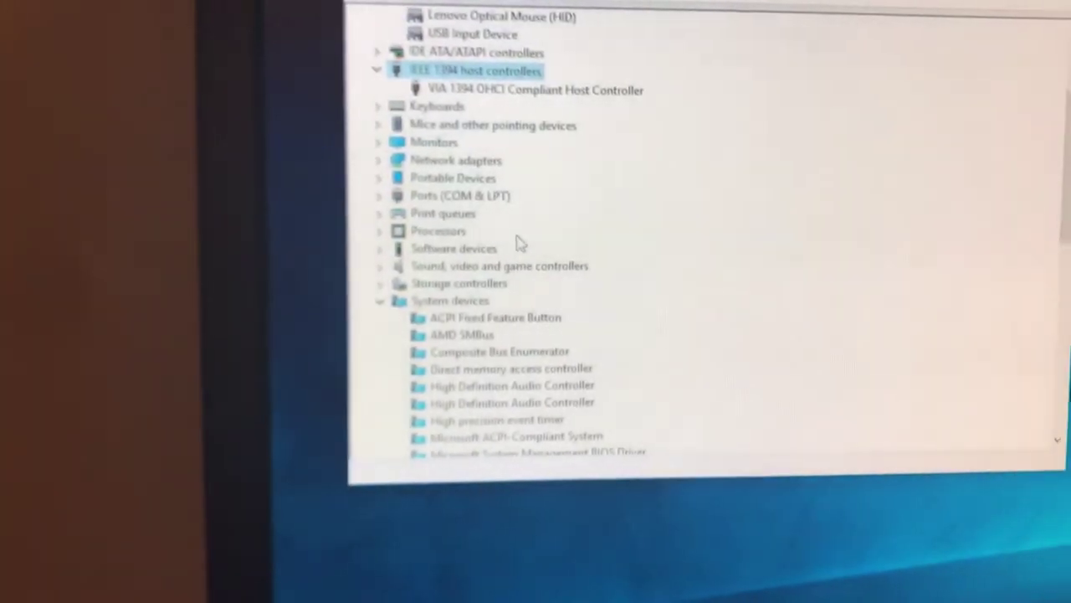
pyautogui.scroll(-6, 503, 237)
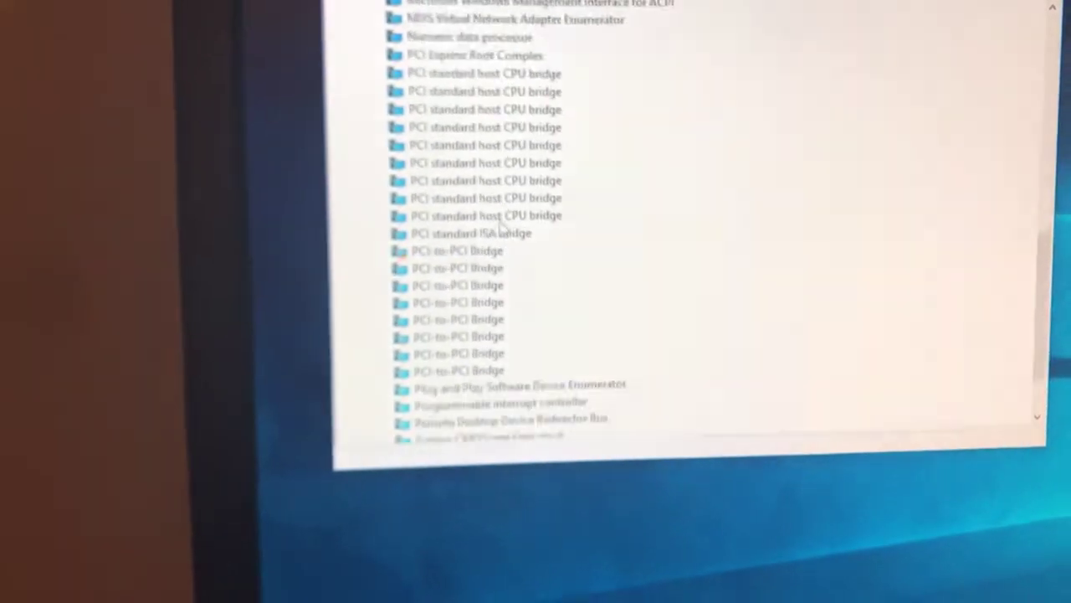
pyautogui.scroll(6, 494, 219)
pyautogui.scroll(6, 502, 234)
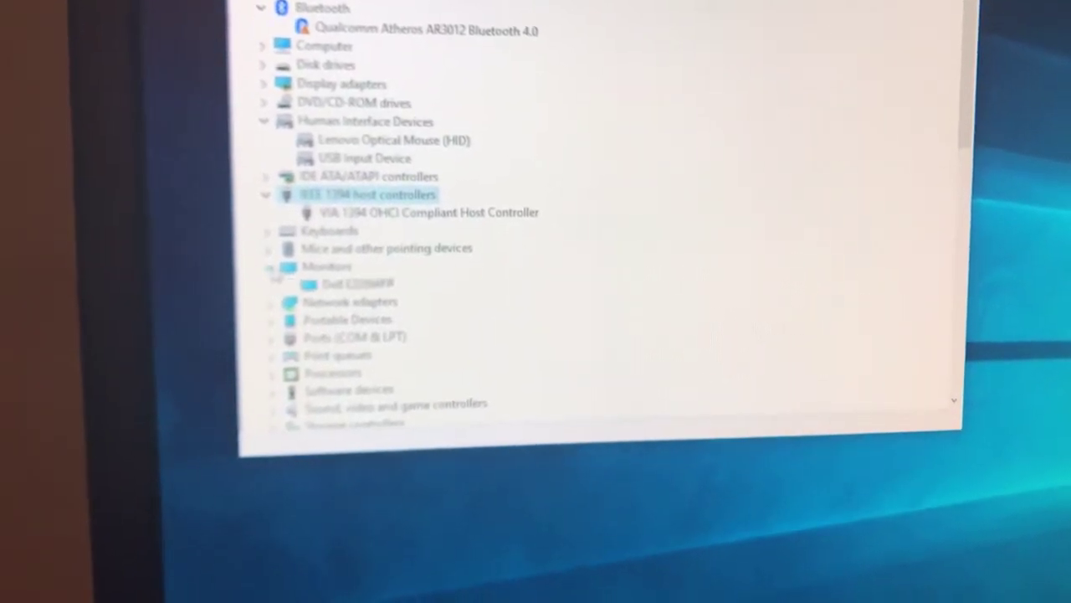
pyautogui.click(270, 267)
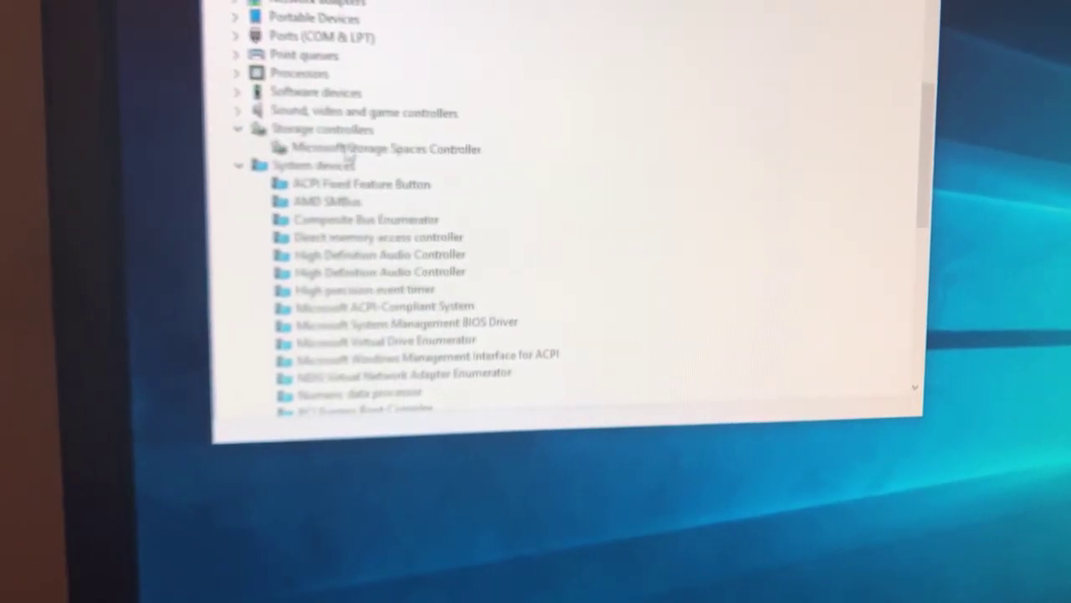
pyautogui.scroll(-3, 447, 208)
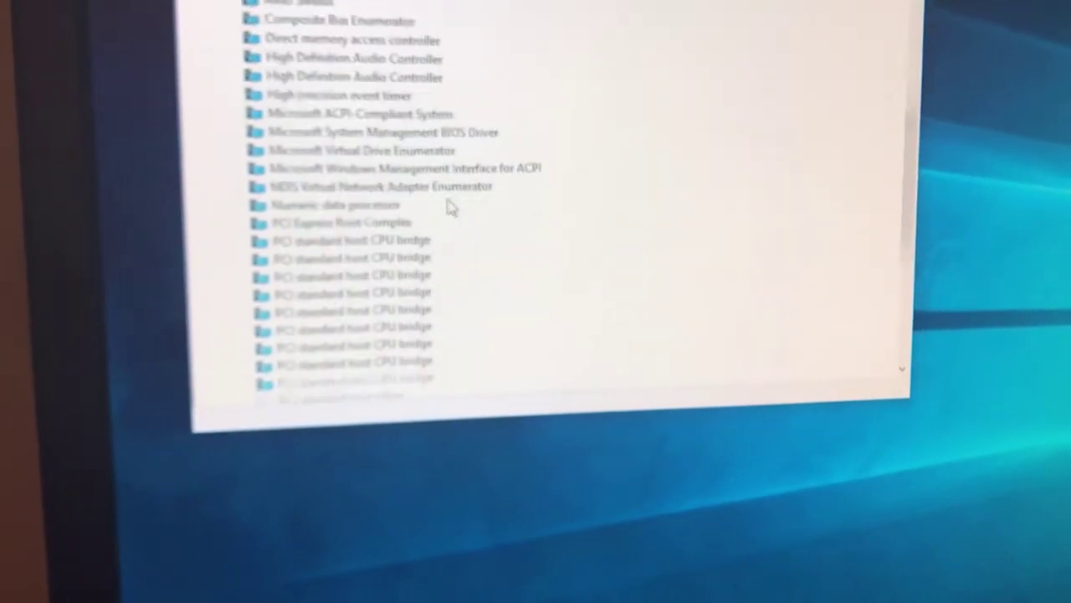
pyautogui.scroll(-4, 467, 209)
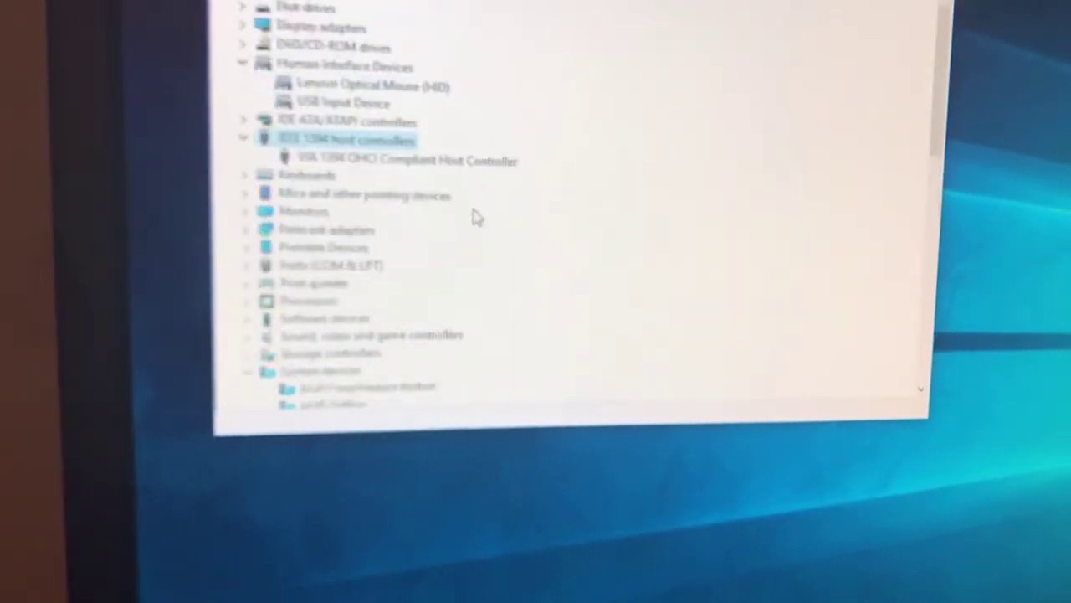